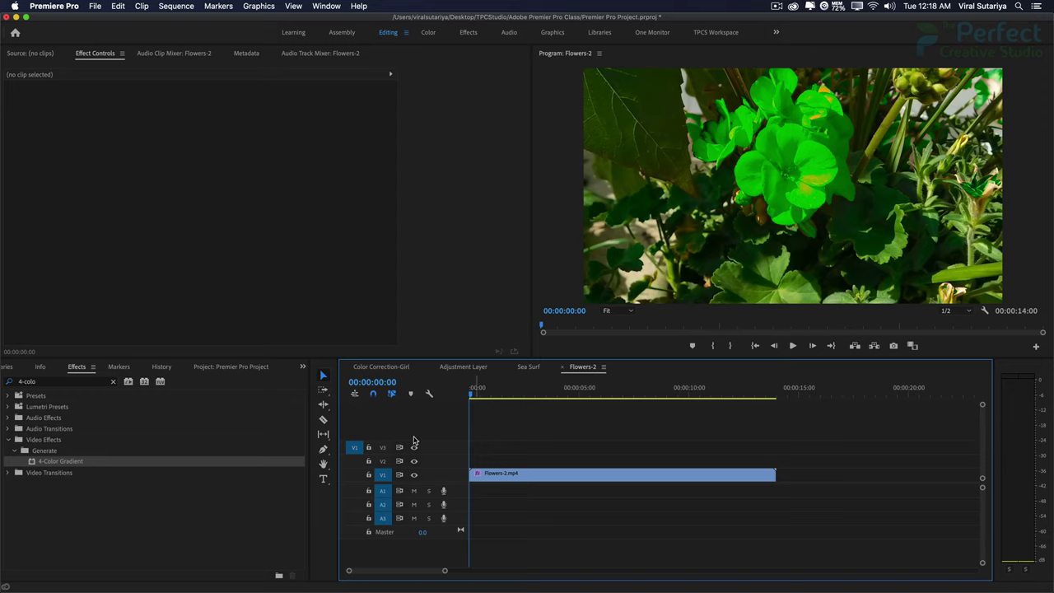
Select Flowers-2, compare playback with Lumetri Color off and on, then return to 00:00:01:06.
click(223, 367)
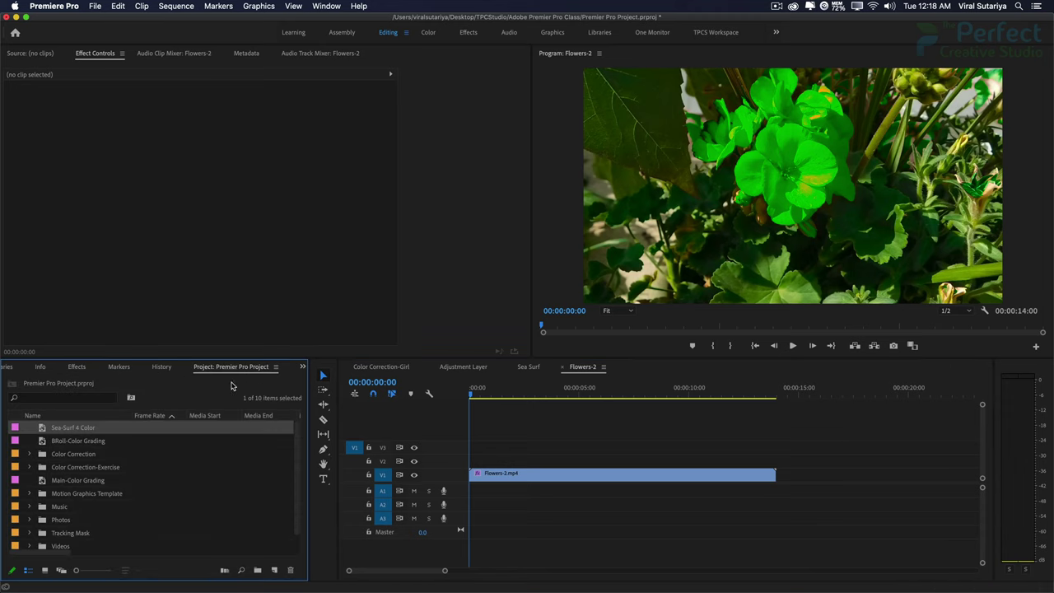
click(499, 473)
click(18, 259)
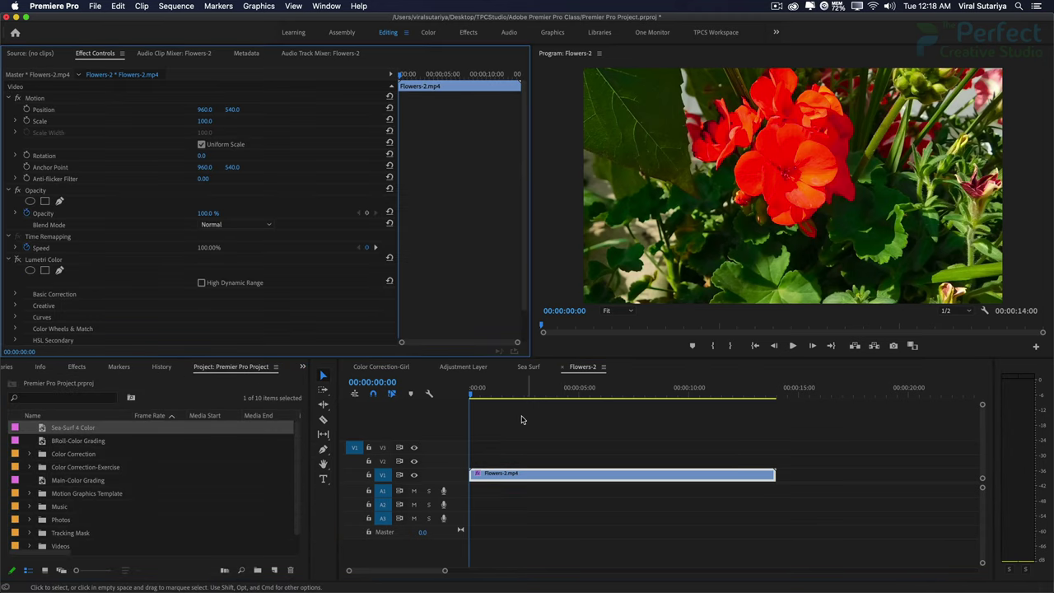
key(space)
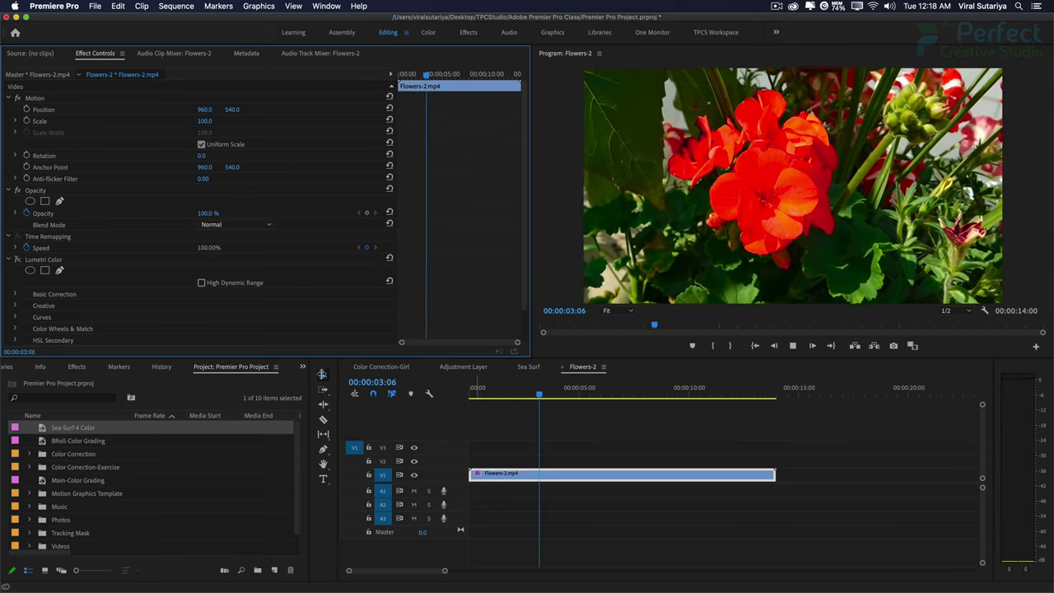
click(17, 259)
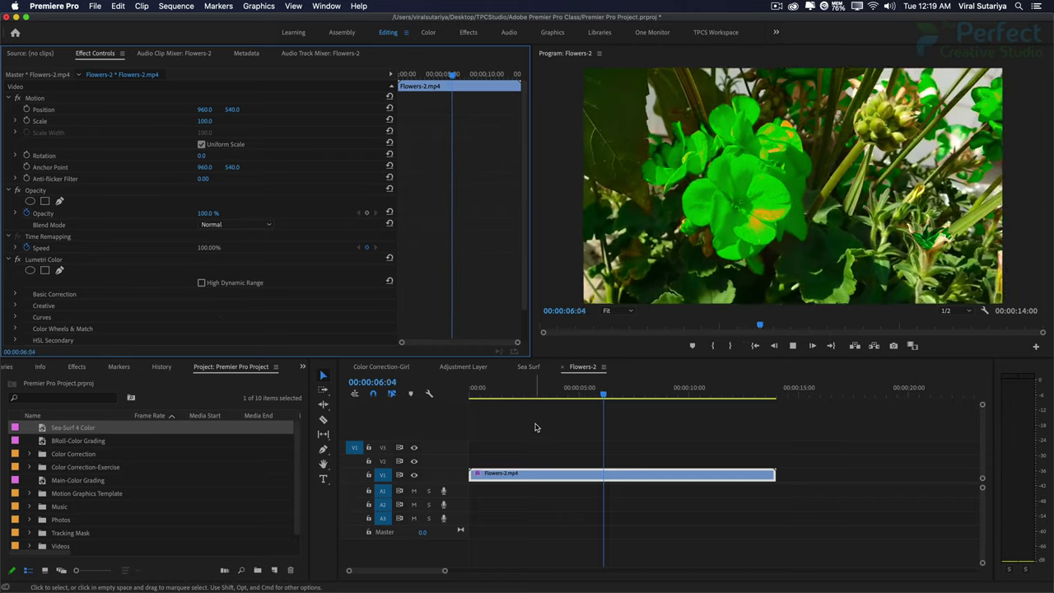
key(space)
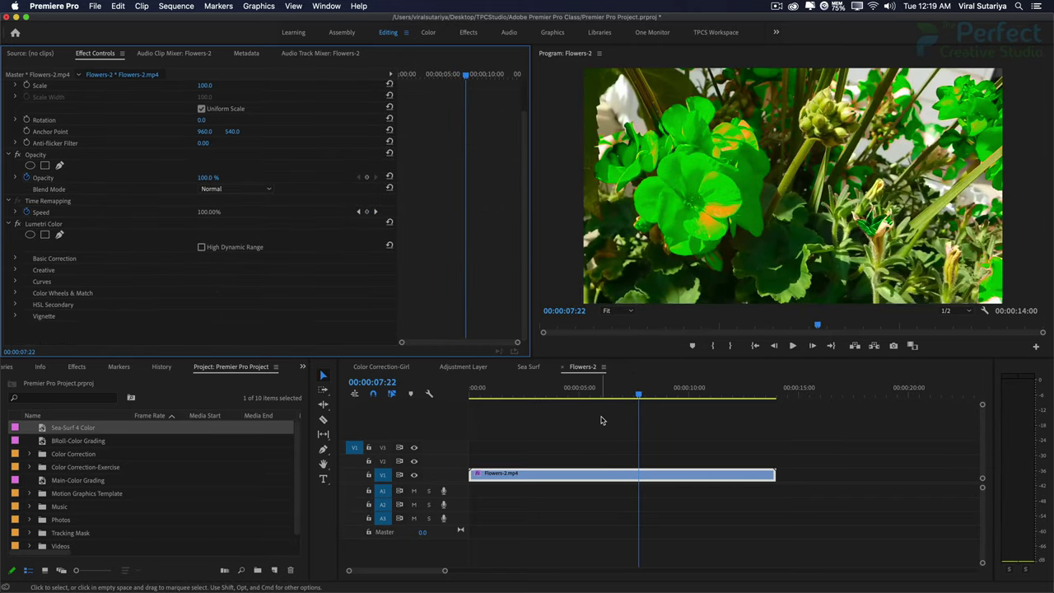
click(635, 398)
drag(635, 398, 495, 398)
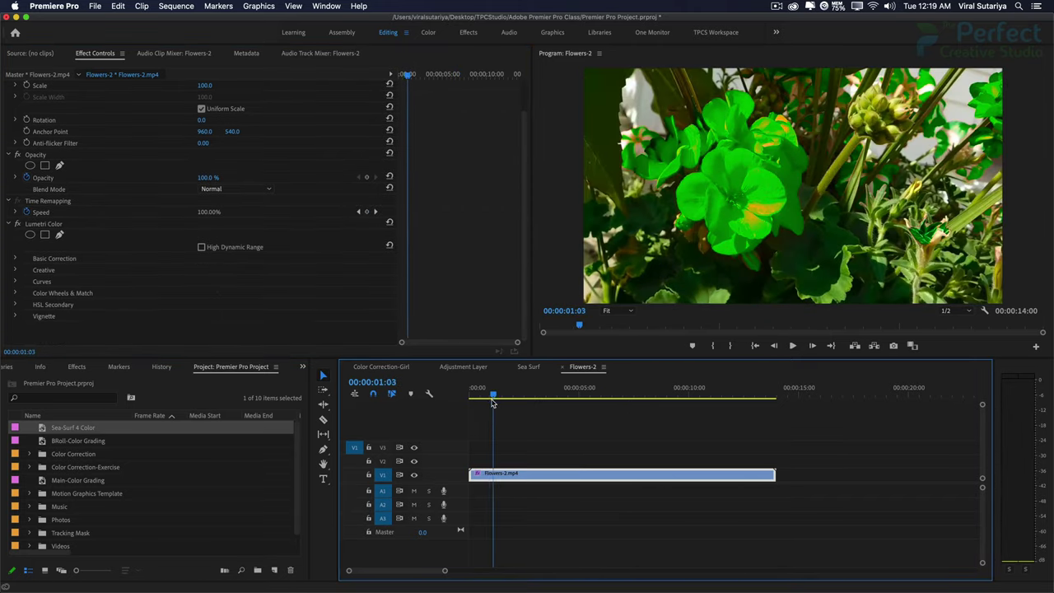
Expand the Lumetri Curves settings and nudge the Hue vs Hue curve's dip.
click(15, 281)
scroll(262, 309, down, 10)
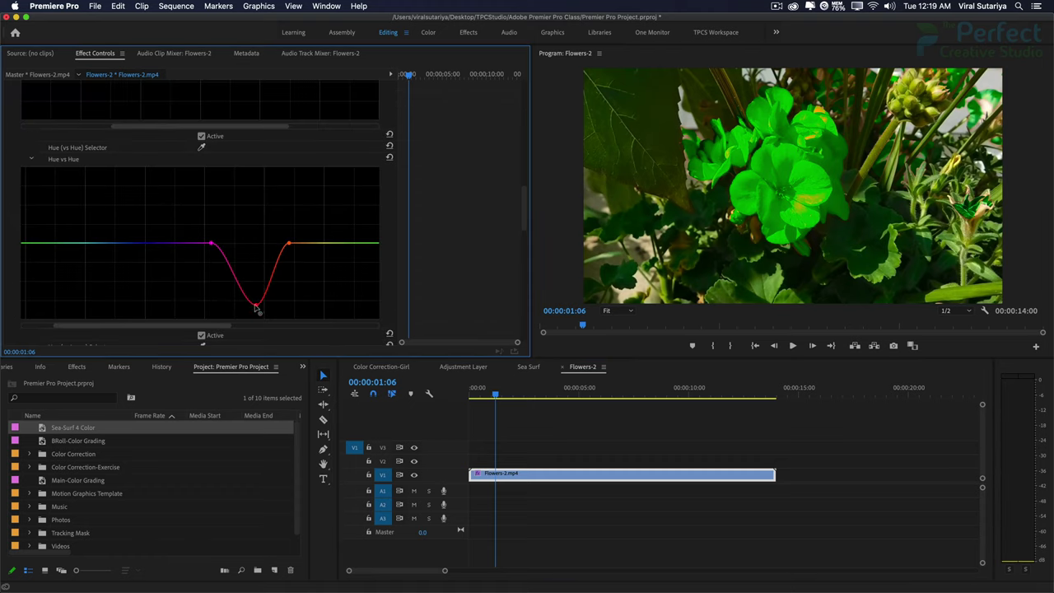
drag(256, 309, 255, 299)
Lift the RGB master curve's midtones with two control points.
scroll(290, 223, up, 3)
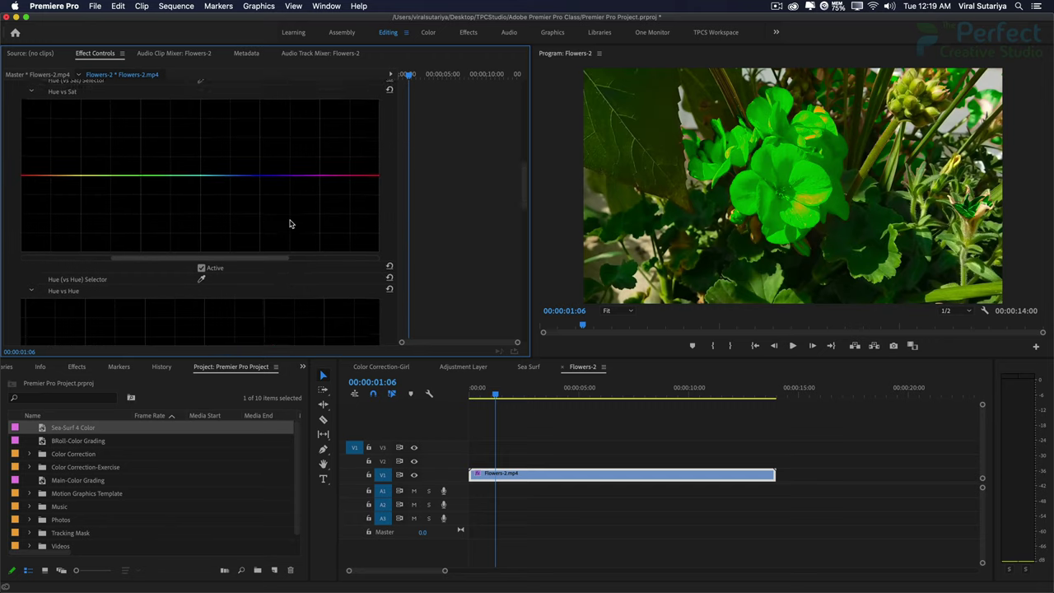
scroll(259, 223, up, 3)
scroll(251, 221, up, 3)
scroll(254, 205, up, 3)
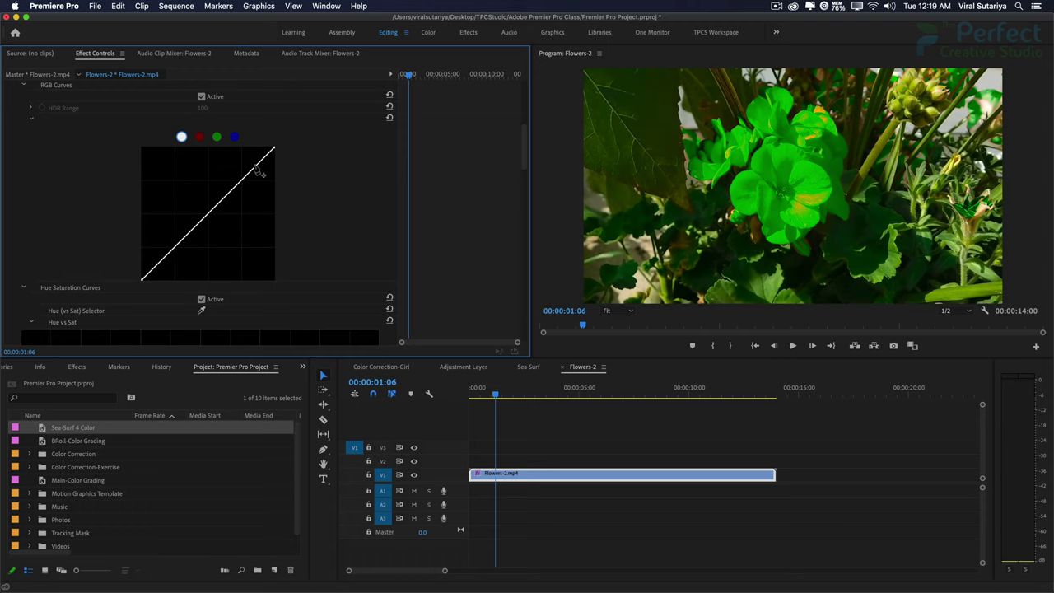
drag(256, 168, 246, 161)
drag(189, 229, 183, 231)
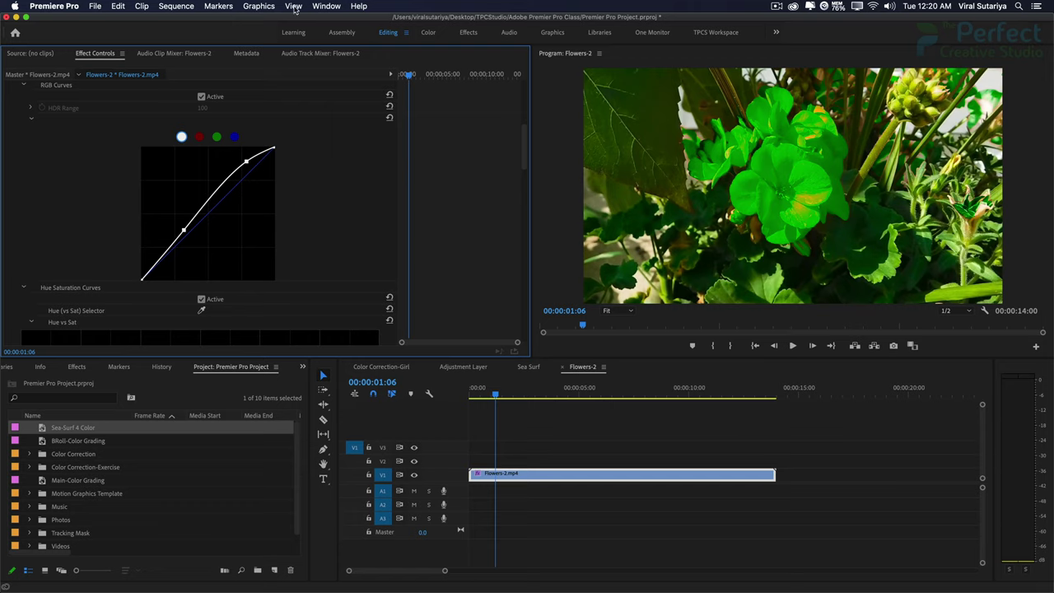
Collapse the RGB curves and the Lumetri Curves section.
scroll(26, 245, up, 5)
click(27, 245)
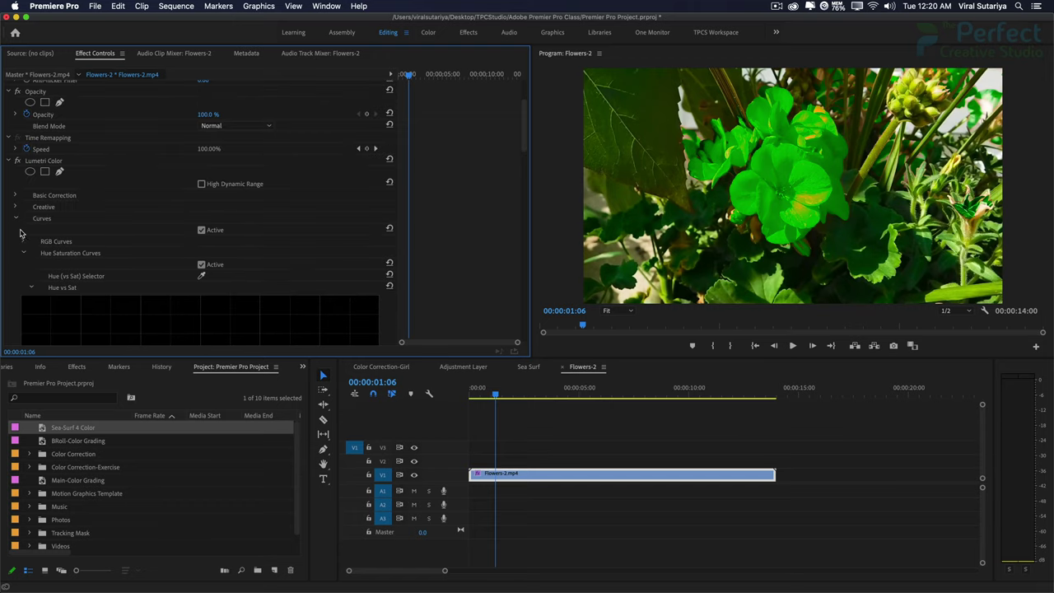
click(23, 224)
scroll(33, 239, up, 3)
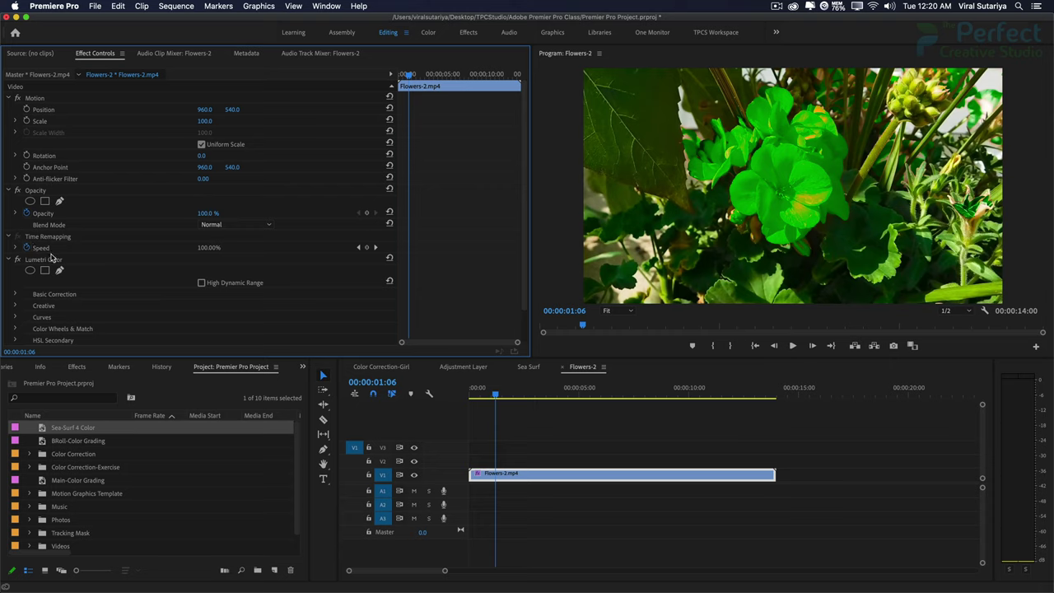
scroll(51, 255, down, 2)
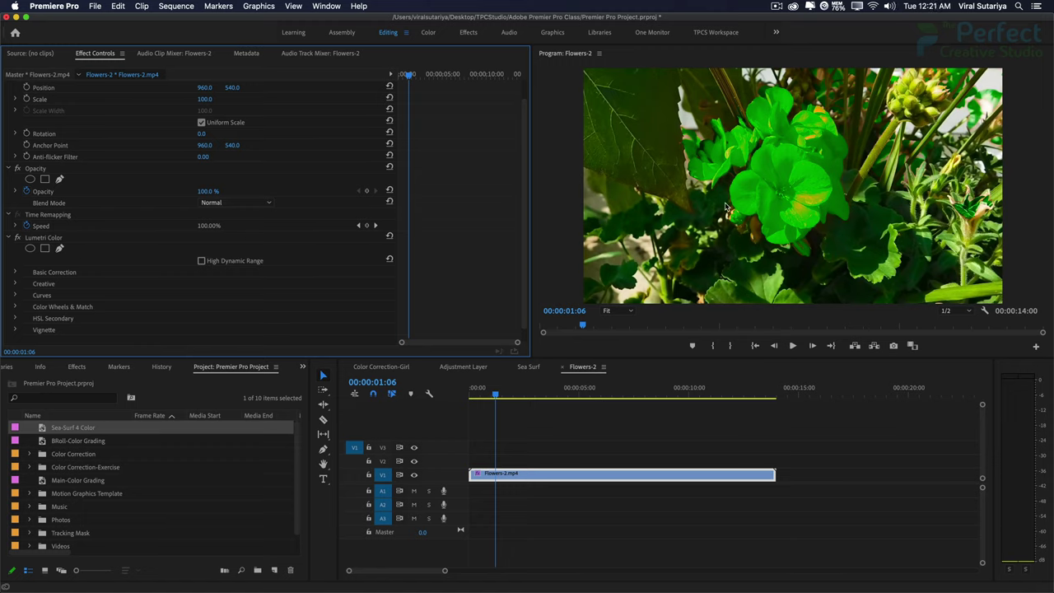
Start a freeform Lumetri mask on the first frame, tracing the geranium's left and lower edges.
click(60, 250)
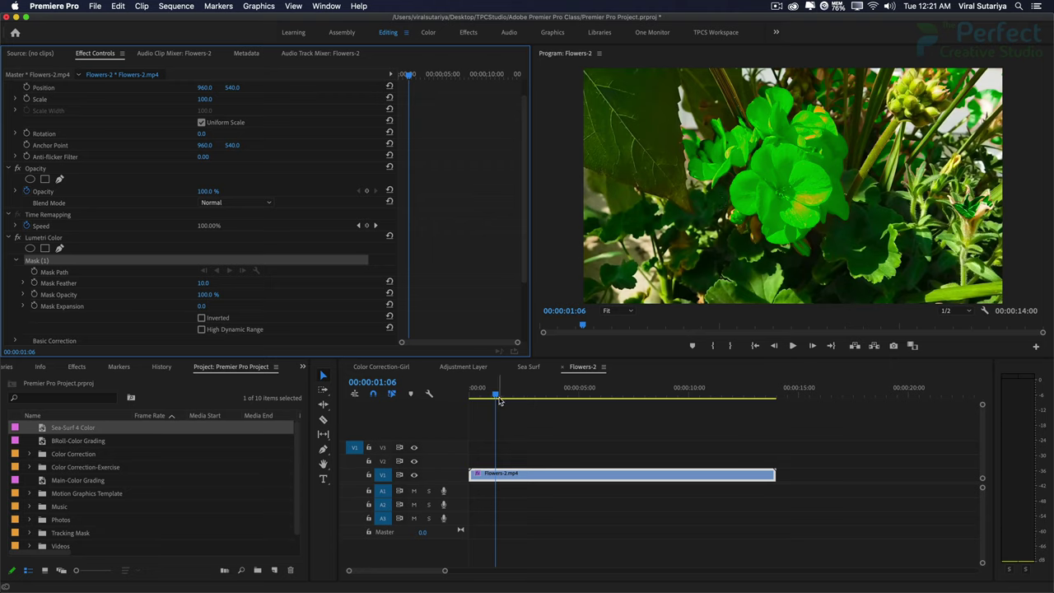
drag(499, 401, 468, 399)
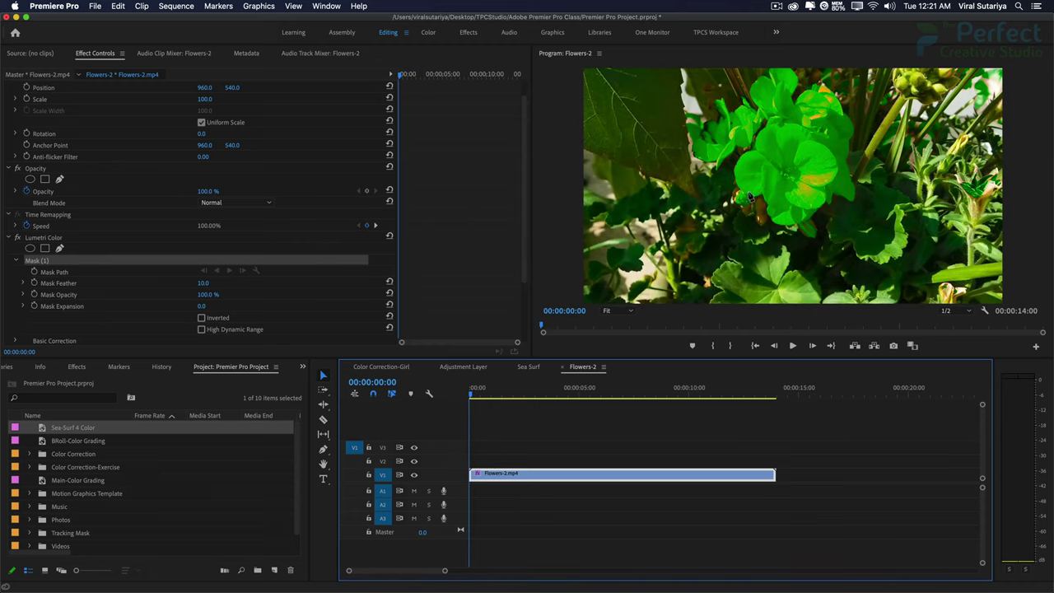
click(729, 174)
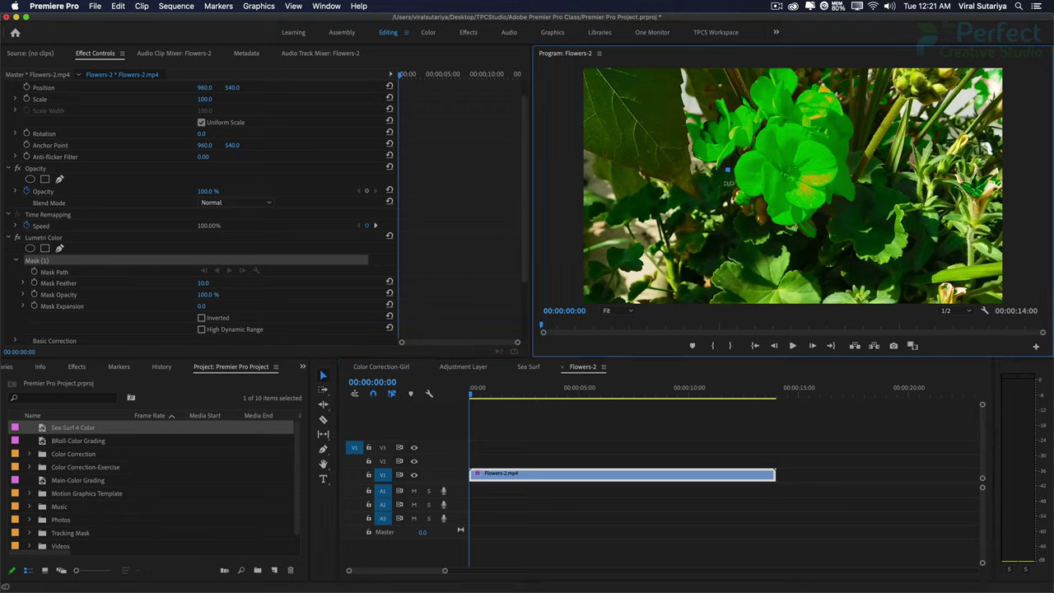
click(729, 191)
click(743, 203)
click(756, 213)
click(771, 224)
click(793, 229)
click(809, 224)
click(821, 216)
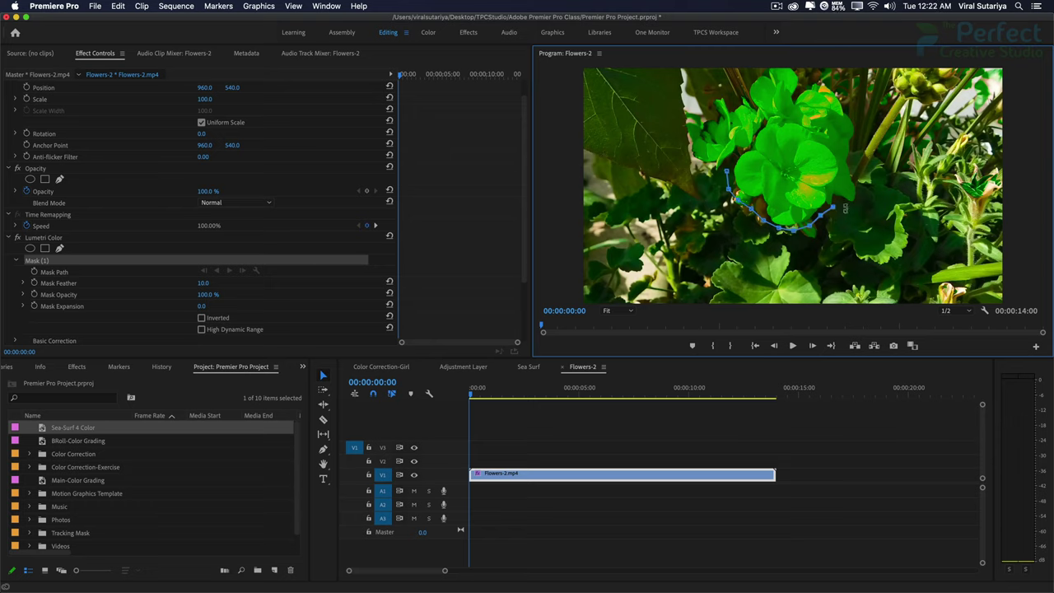
click(832, 209)
Continue the mask up the right side, over the top and down the left, closing it.
click(853, 206)
click(862, 197)
click(862, 179)
click(859, 162)
click(857, 142)
click(844, 107)
click(819, 82)
click(797, 81)
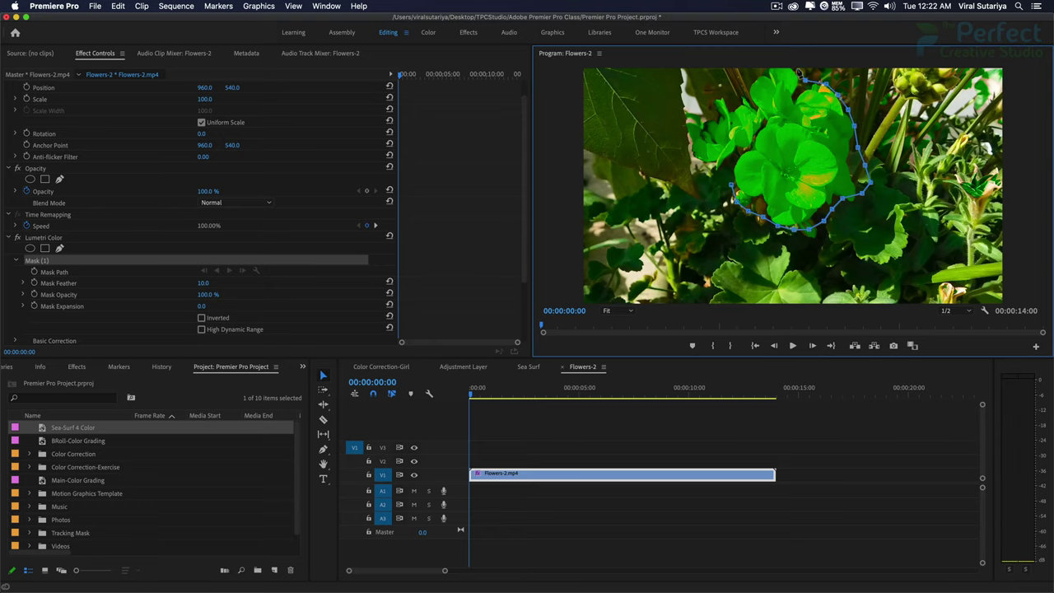
click(755, 74)
click(713, 95)
click(692, 114)
click(683, 137)
click(699, 156)
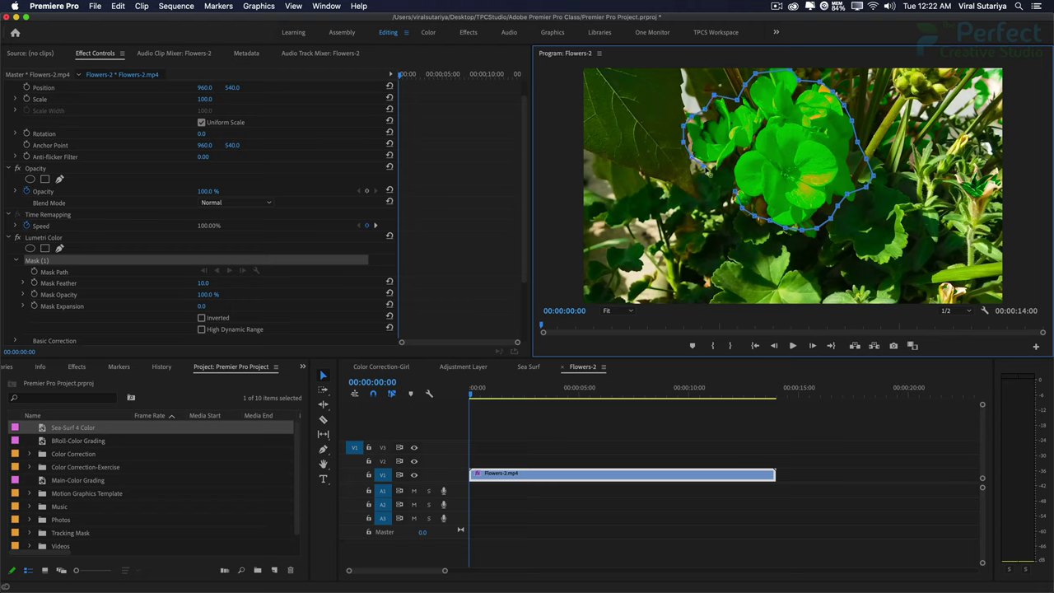
click(714, 169)
click(725, 181)
click(735, 193)
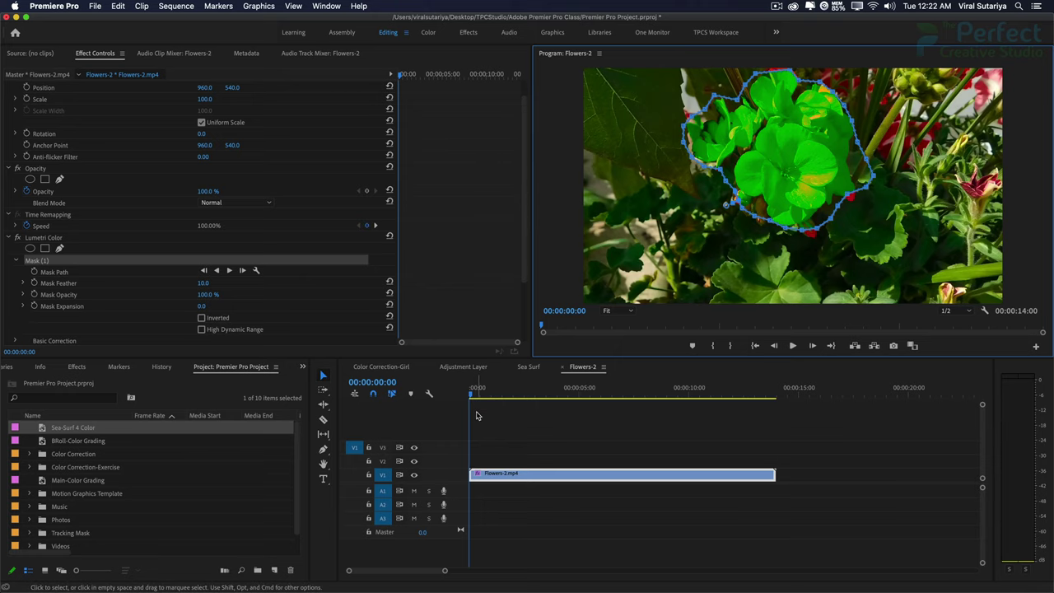
Review the untracked masked recolour in playback, then return to 00:00:00:00 and reselect Flowers-2.mp4.
click(477, 416)
key(space)
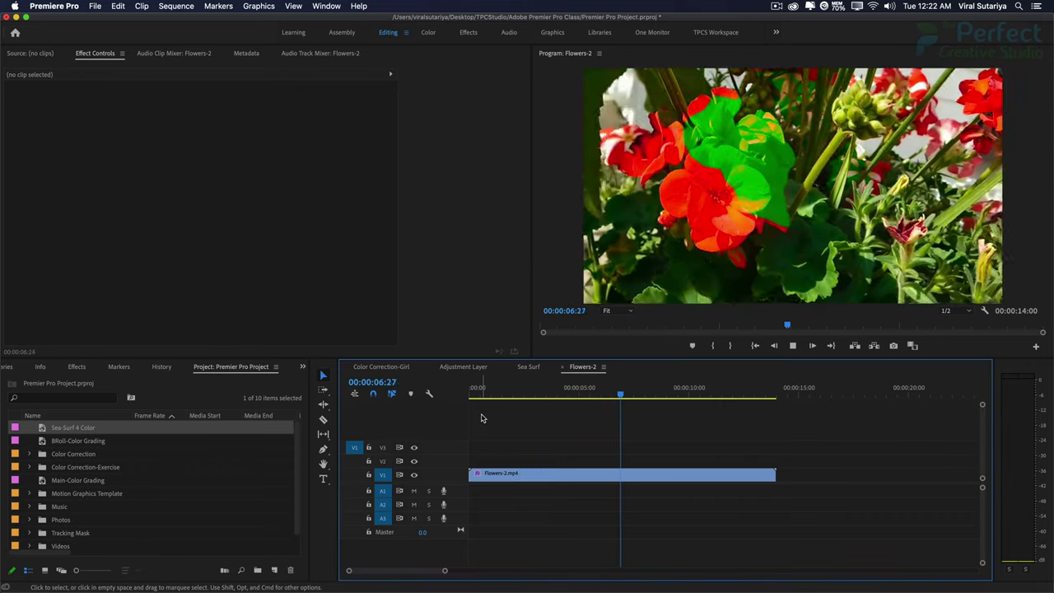
key(space)
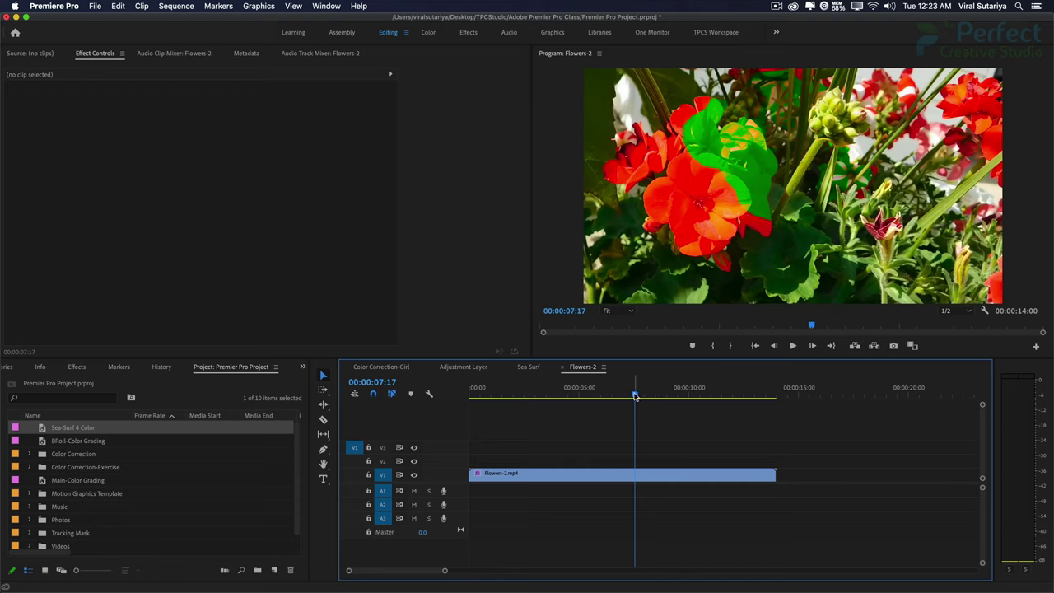
drag(635, 396, 457, 394)
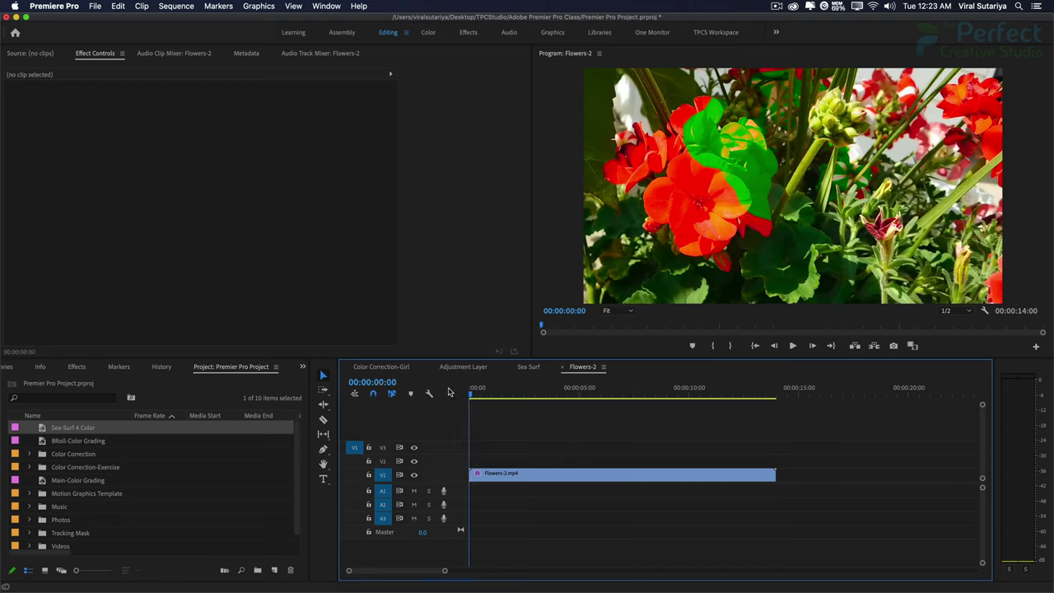
click(502, 475)
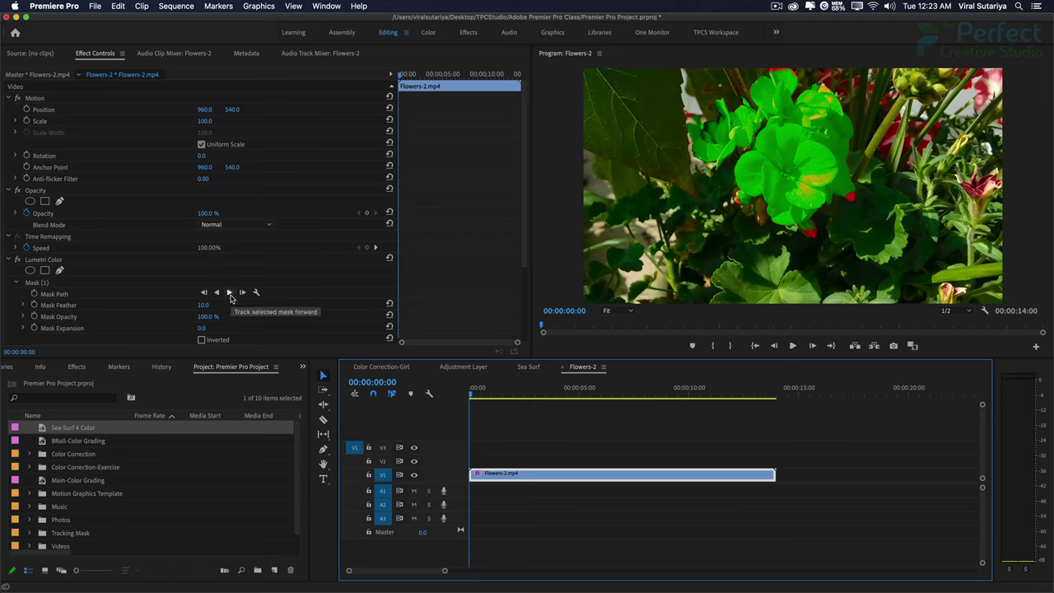
Track the geranium mask forward through the clip and play it back from the first frame.
click(230, 294)
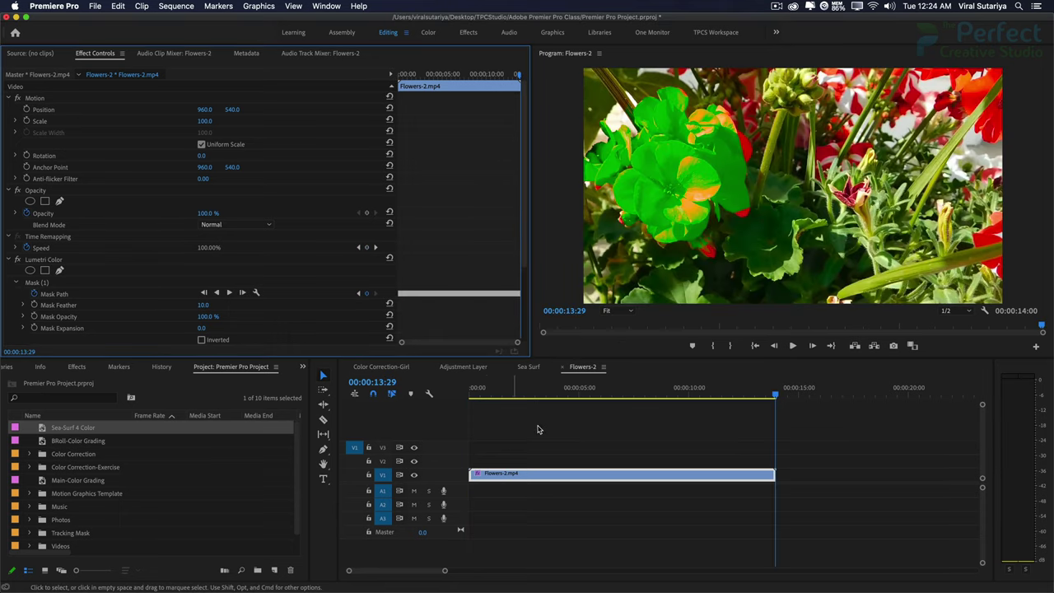
click(466, 396)
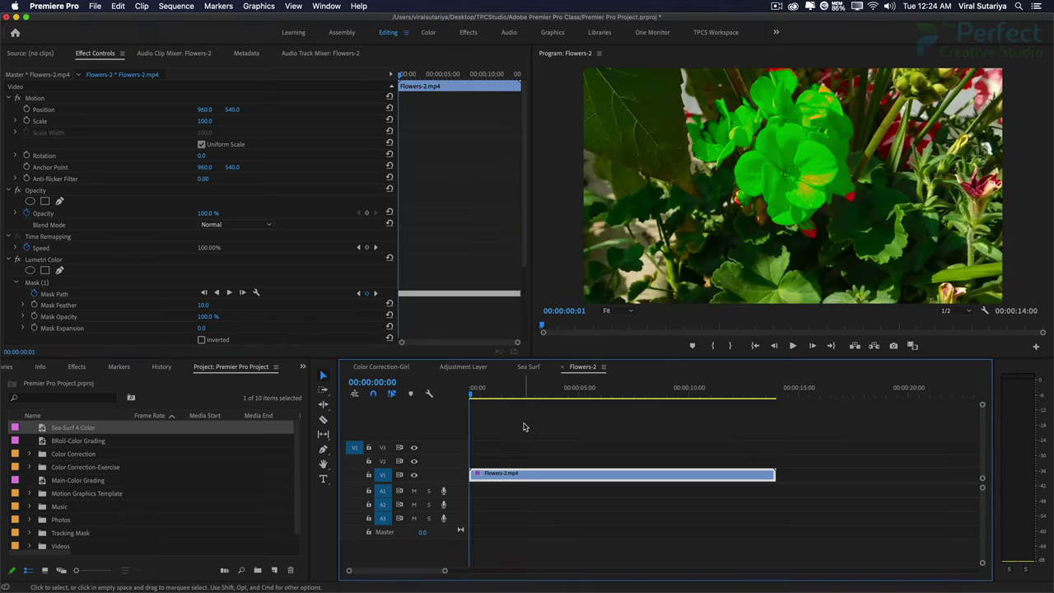
key(space)
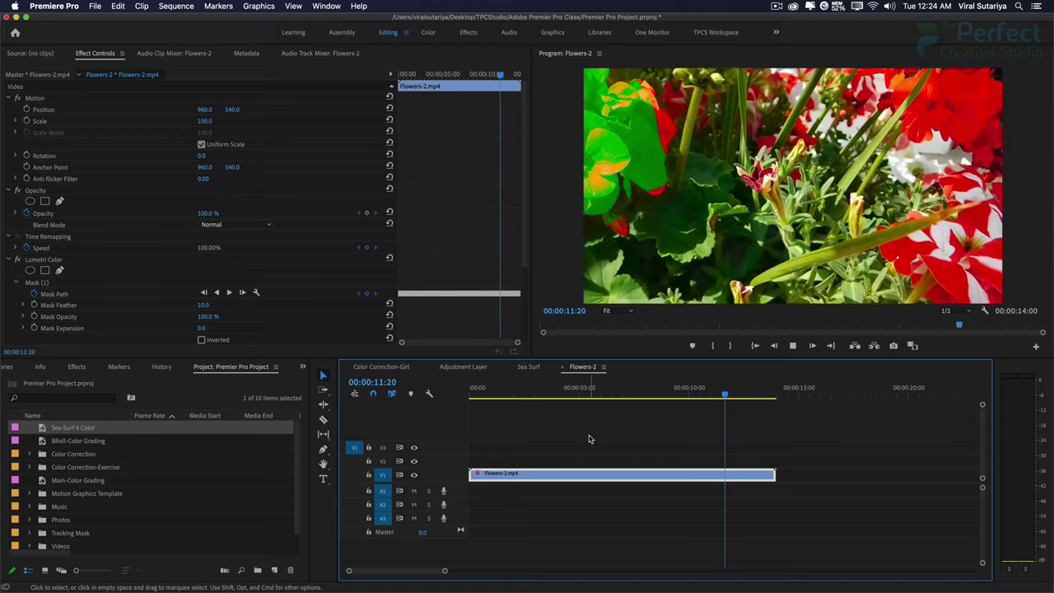
key(space)
Zoom in on the Mask Path keyframes, then deselect the clip and return to 00:00:00:00.
click(403, 345)
mouse_move(403, 345)
mouse_down()
mouse_move(471, 345)
mouse_move(402, 348)
mouse_up()
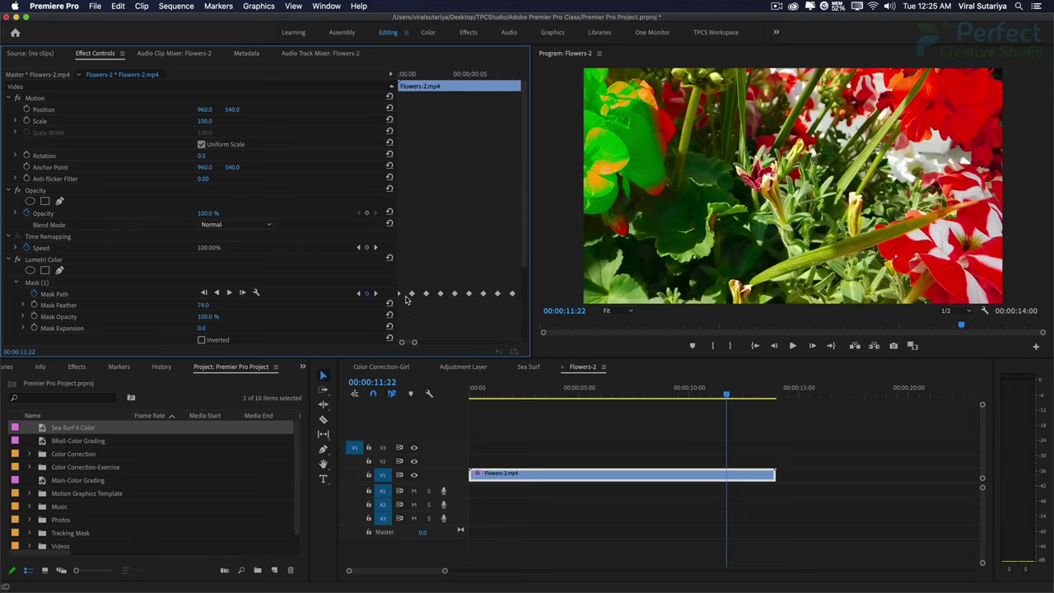
click(495, 427)
key(Home)
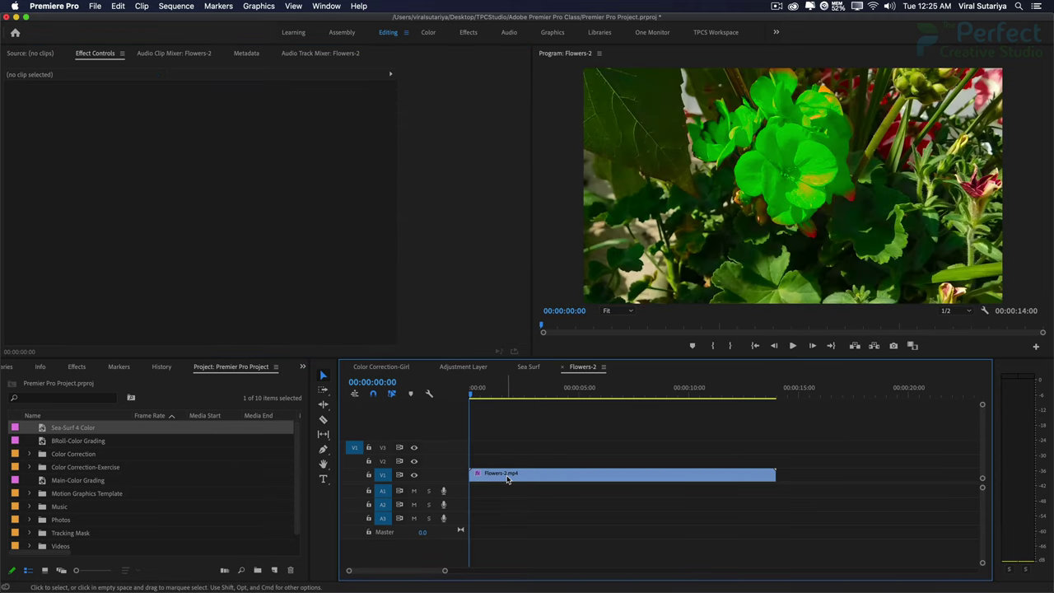
Save the project and select Mask (1) on Flowers-2.mp4 to show its outline.
key(super+s)
click(508, 477)
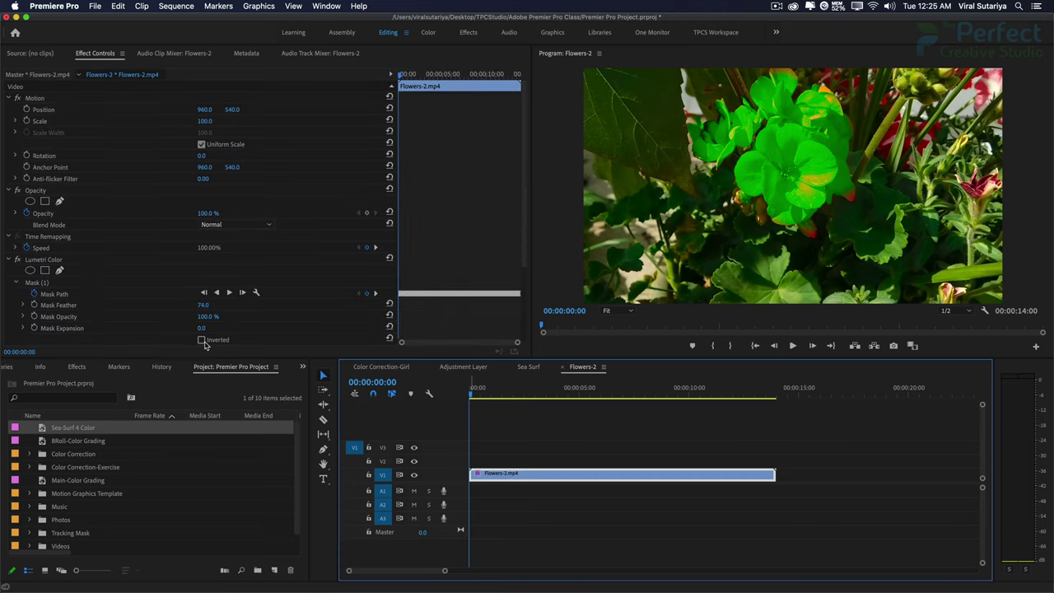
click(42, 291)
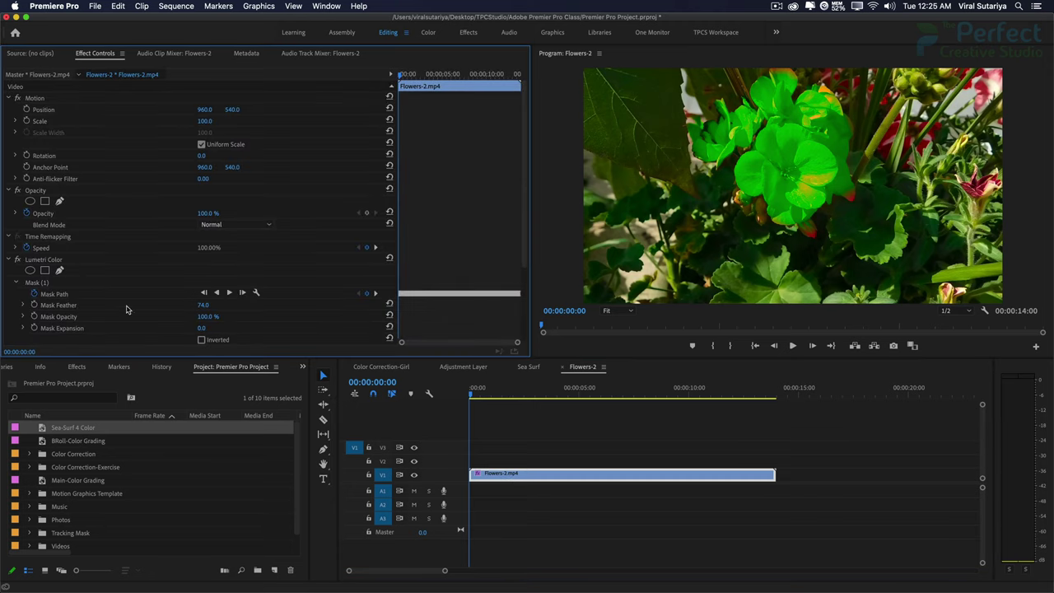
click(37, 282)
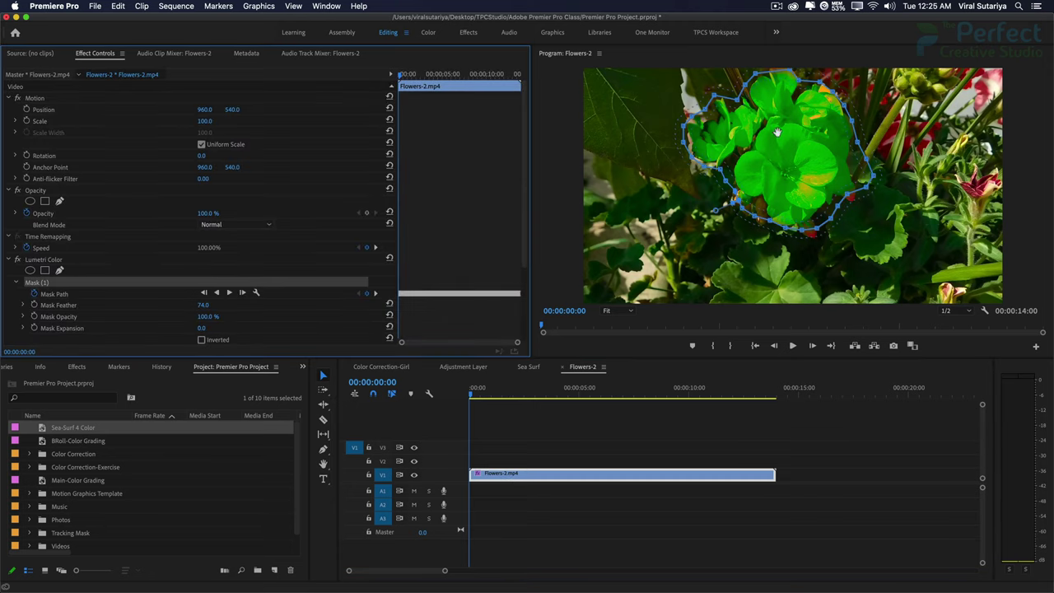
Play and scrub to confirm the mask follows the flower, ending at 00:00:05:04 with the tracking method choices.
click(476, 396)
key(space)
drag(481, 398, 654, 401)
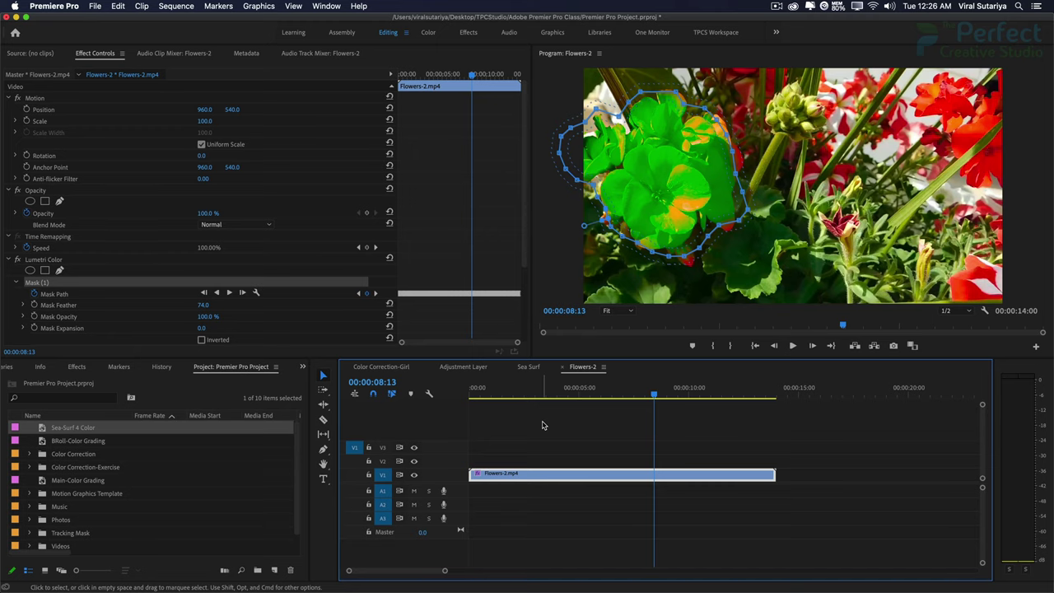
click(581, 387)
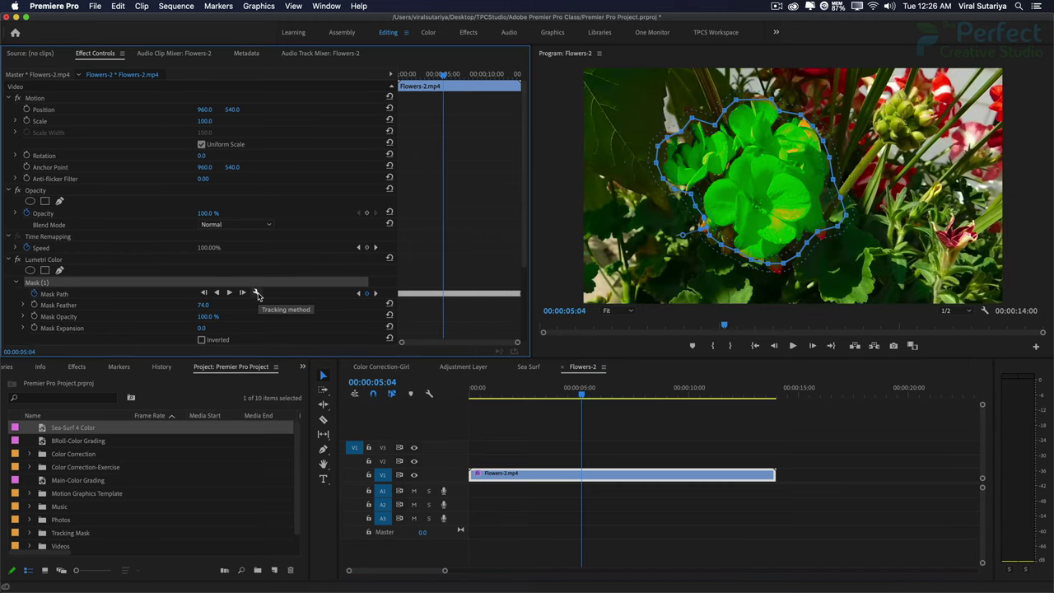
click(257, 294)
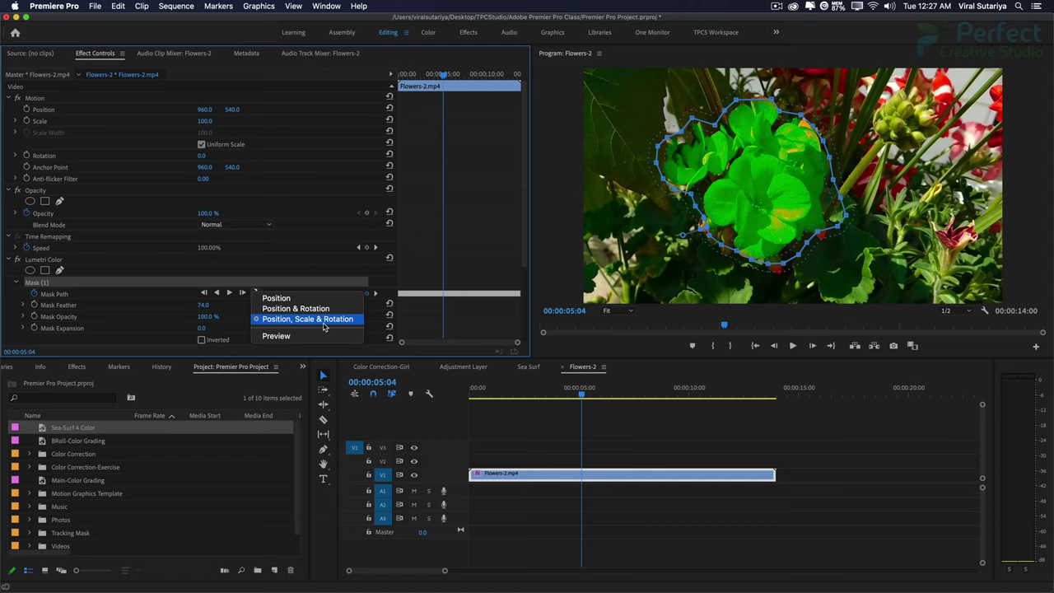
Keep Position, Scale & Rotation tracking, drag the Hue vs Hue low point deeper, then collapse Mask (1).
click(414, 313)
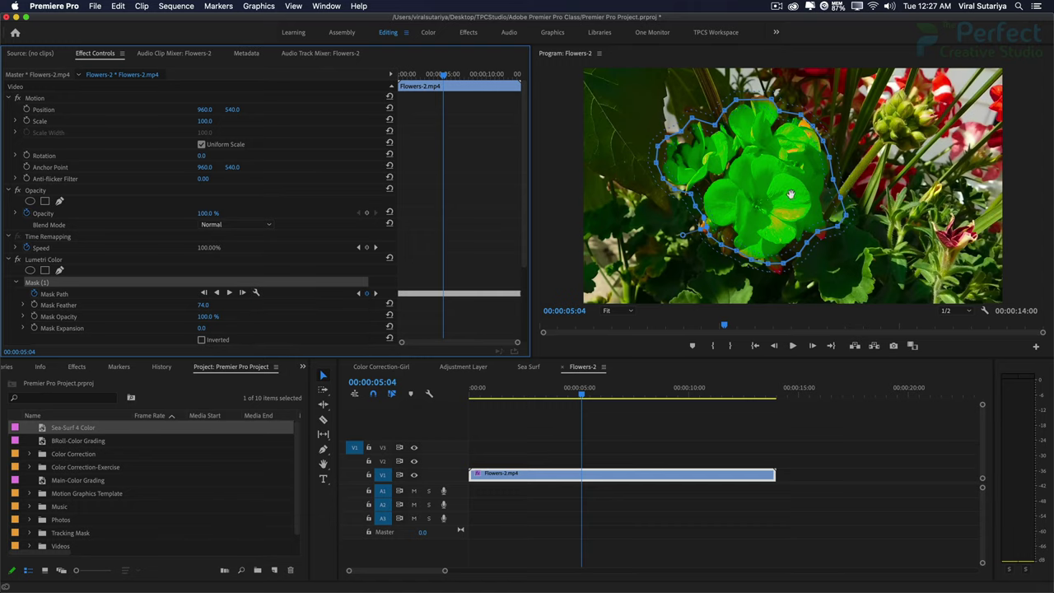
scroll(181, 272, down, 3)
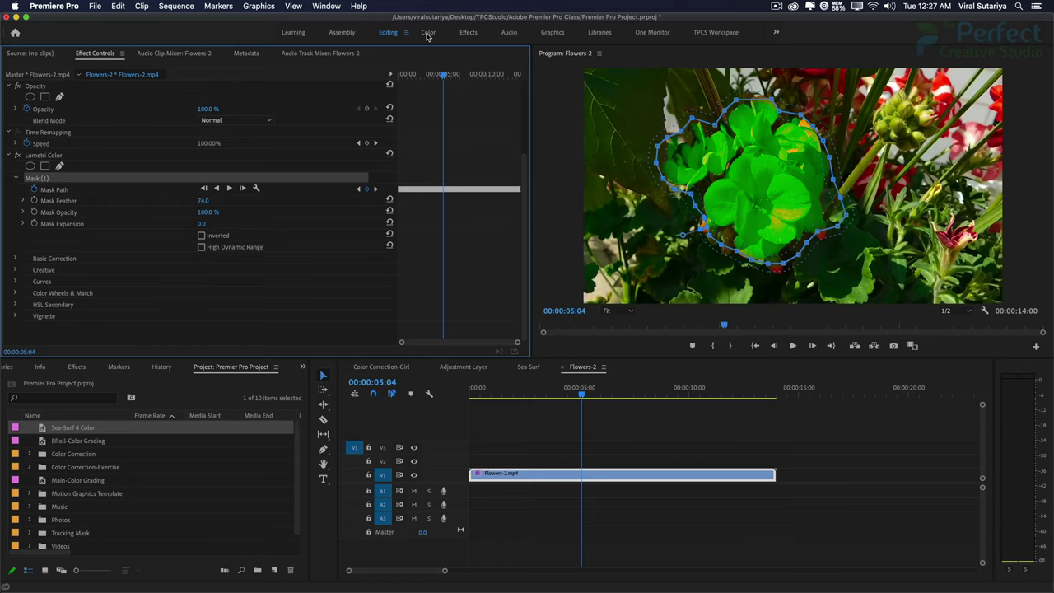
click(14, 282)
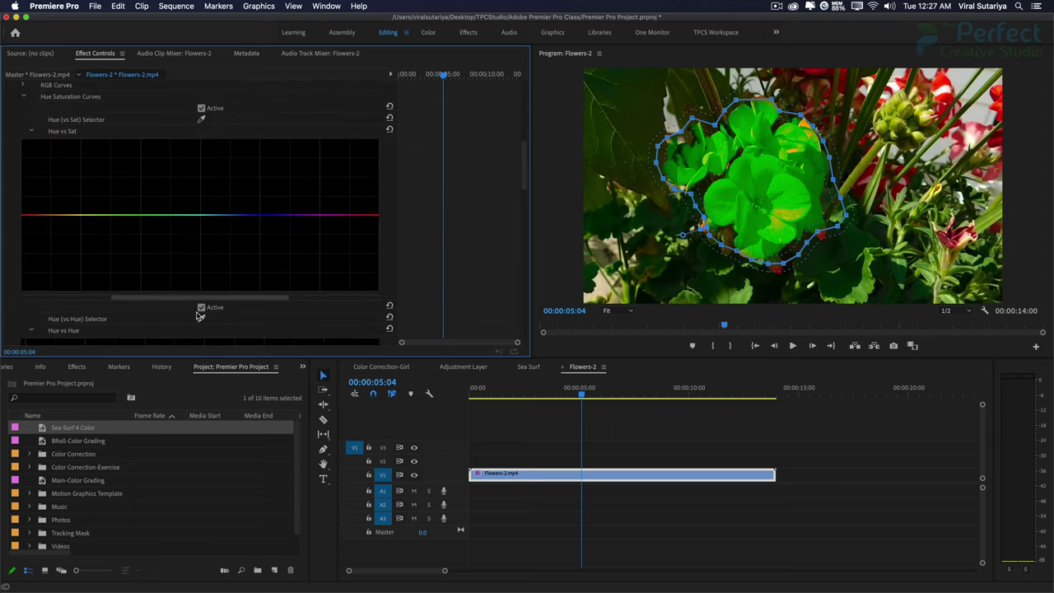
scroll(200, 315, down, 3)
scroll(201, 314, down, 3)
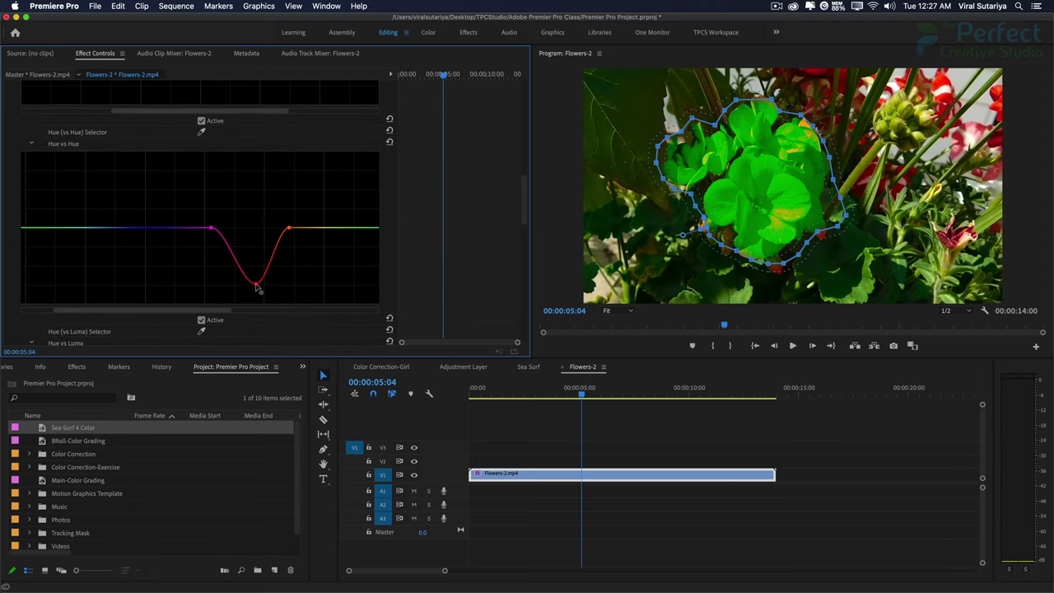
mouse_move(255, 283)
mouse_down()
mouse_move(231, 283)
mouse_move(228, 250)
mouse_move(252, 296)
mouse_move(241, 309)
mouse_up()
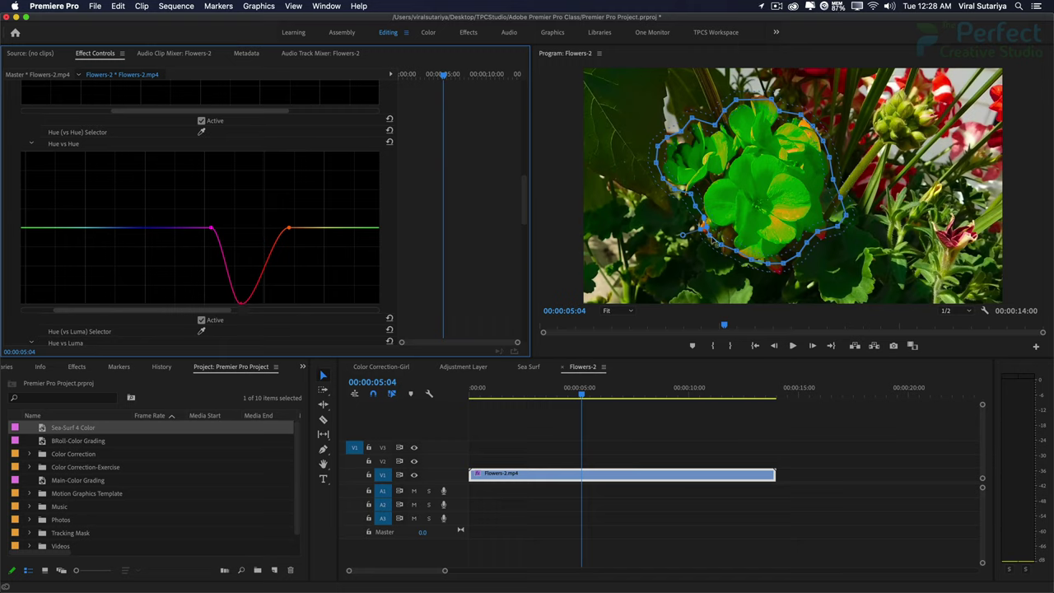
click(820, 224)
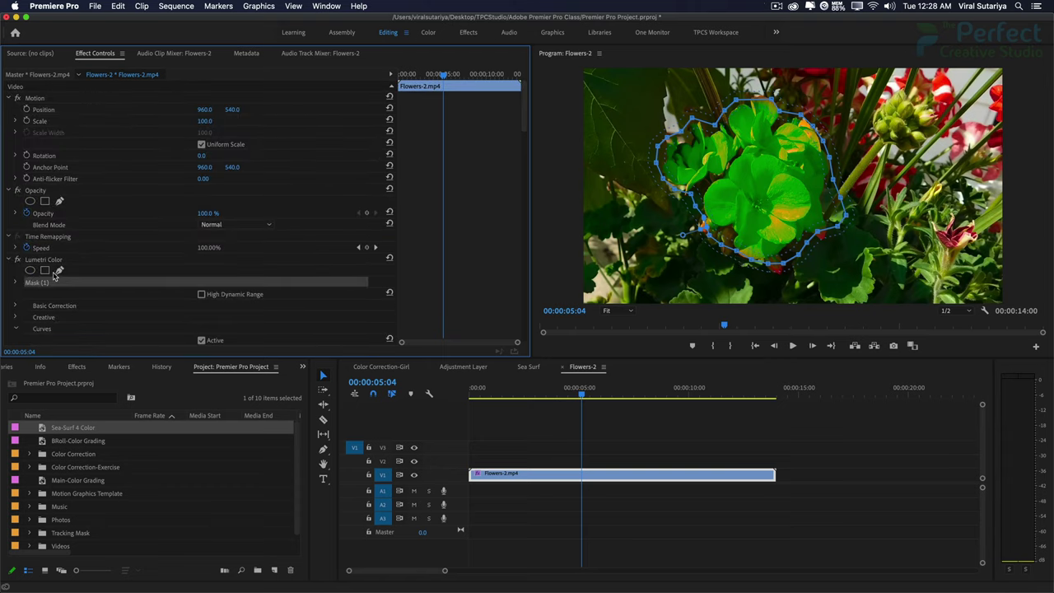